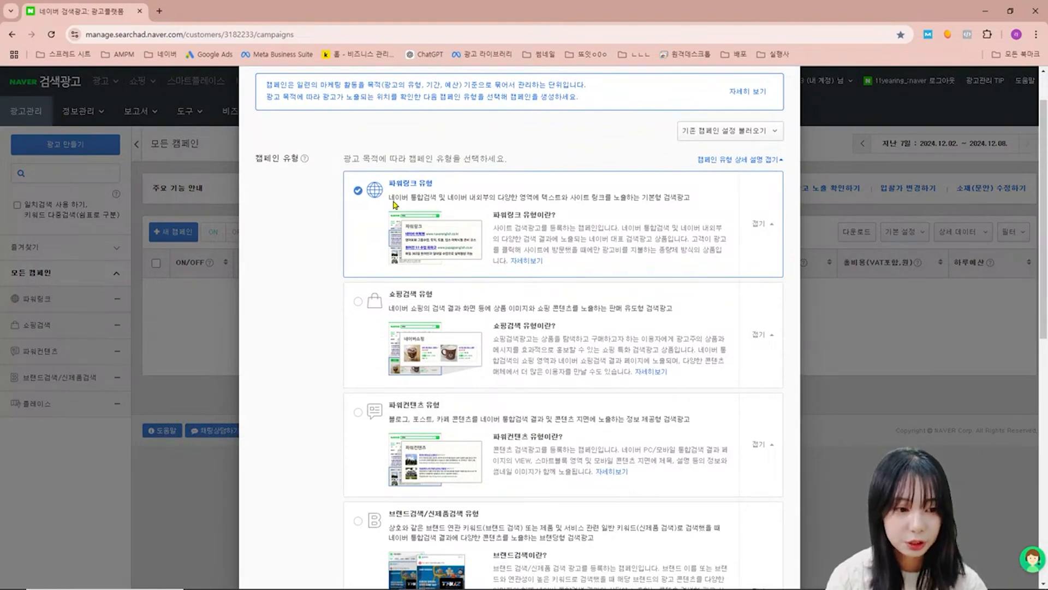
- Name the new PowerLink campaign 고양이 캣타워
scroll(394, 205, "down", 10)
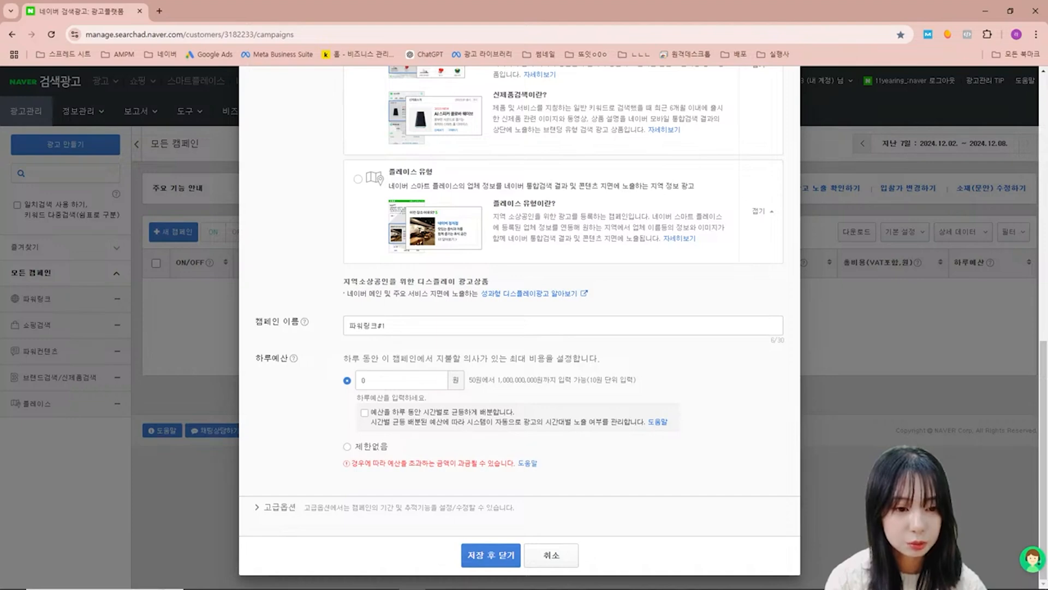
left_click(399, 330)
key("ctrl+a")
key("BackSpace")
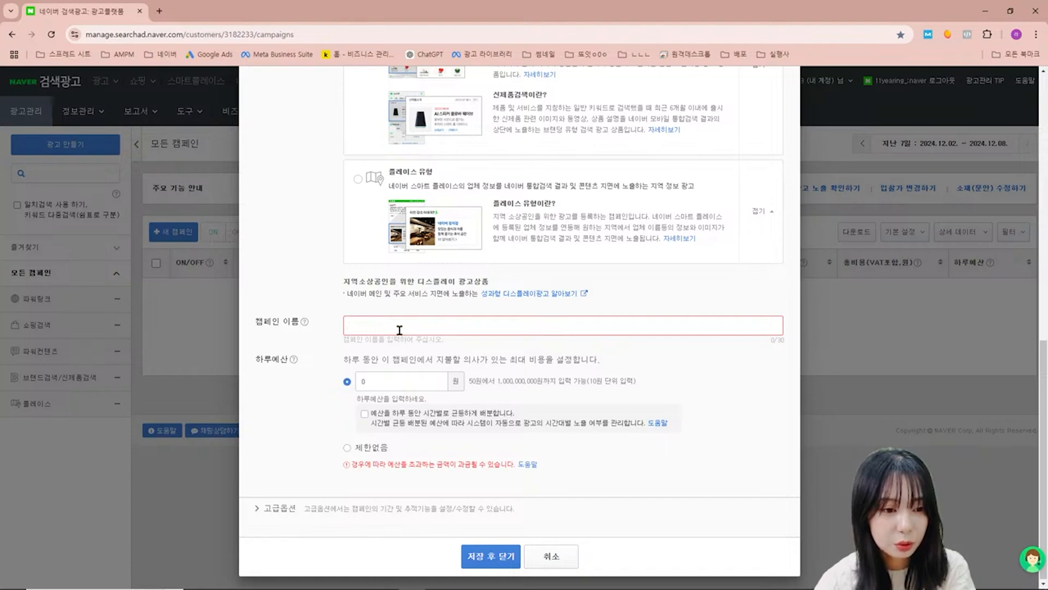
type("고양이 캣타워")
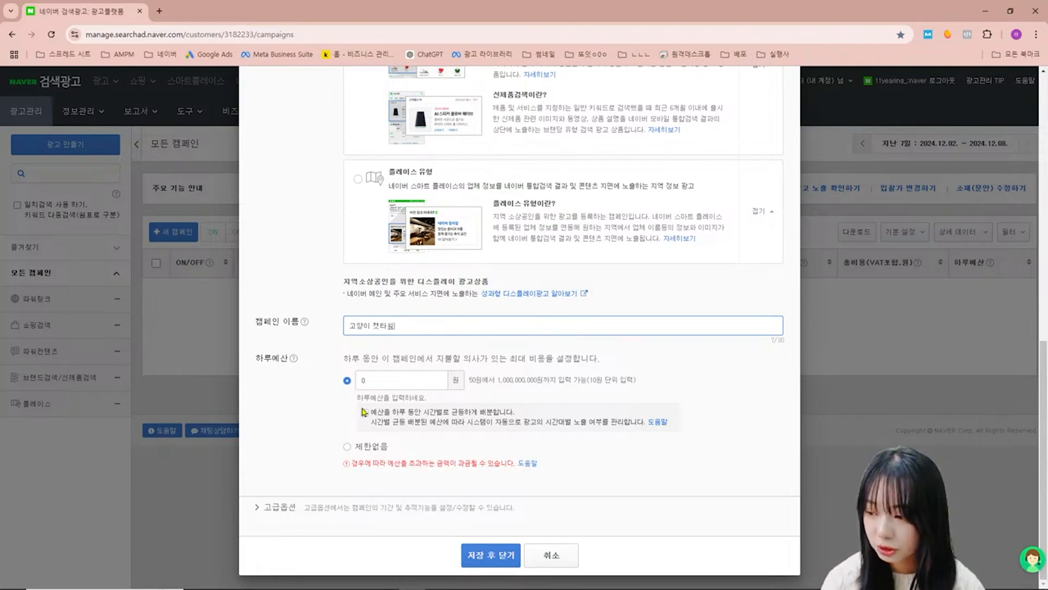
- Set the campaign's daily budget to 20,000 won, choose automatic tracking URL parameters, and save the campaign
left_click(374, 381)
type("200000")
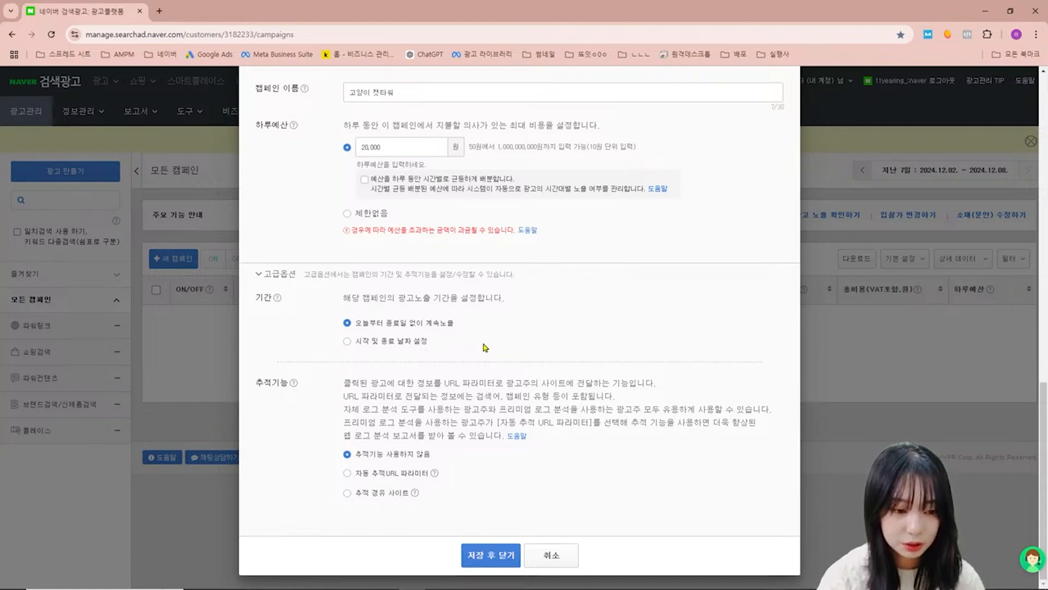
left_click(401, 474)
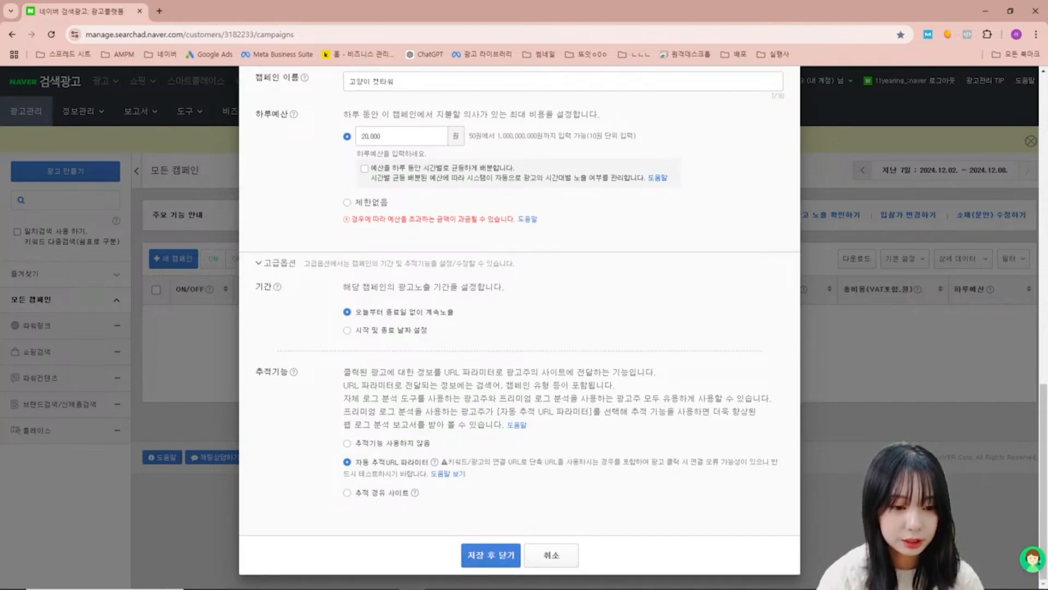
left_click(491, 557)
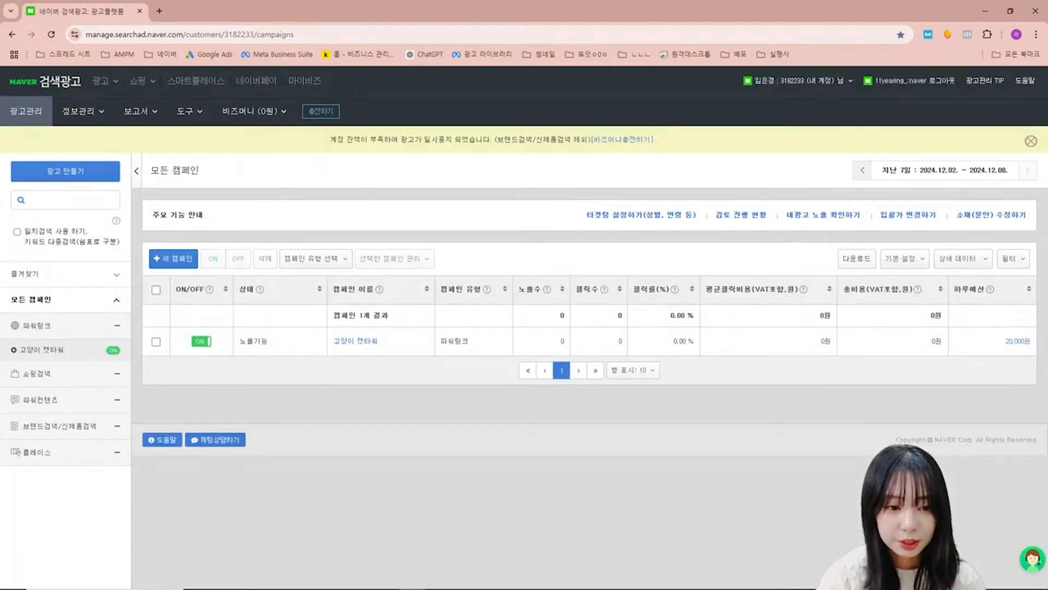
left_click(357, 342)
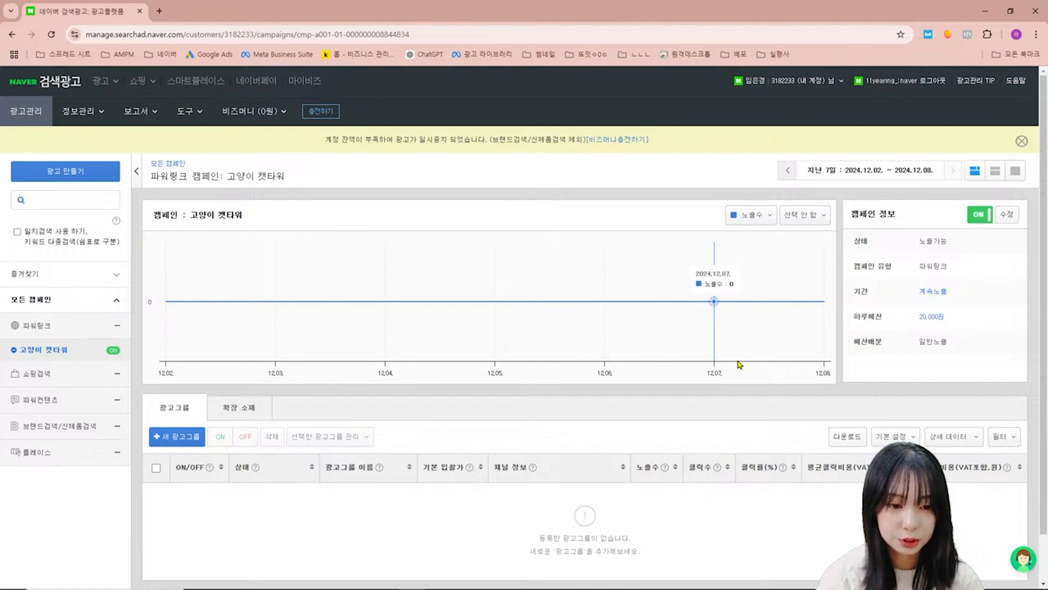
left_click(178, 437)
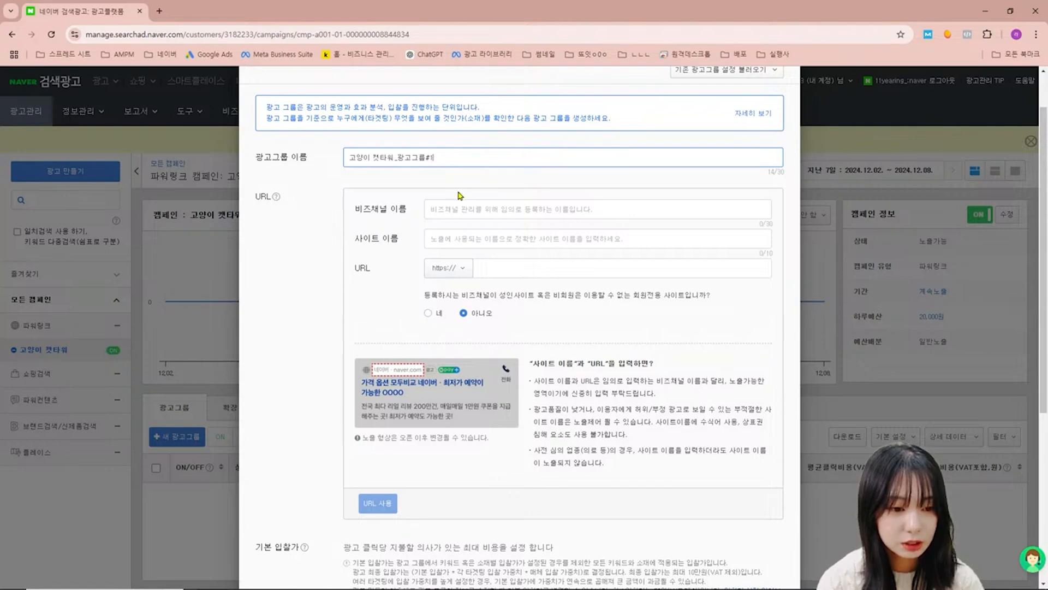
left_click(467, 209)
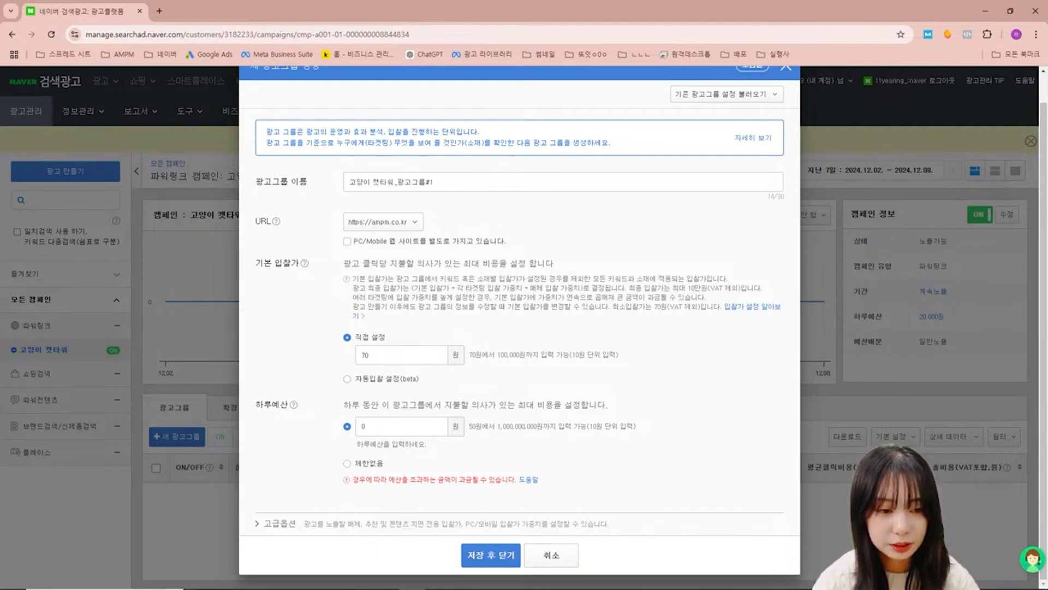
left_click(424, 425)
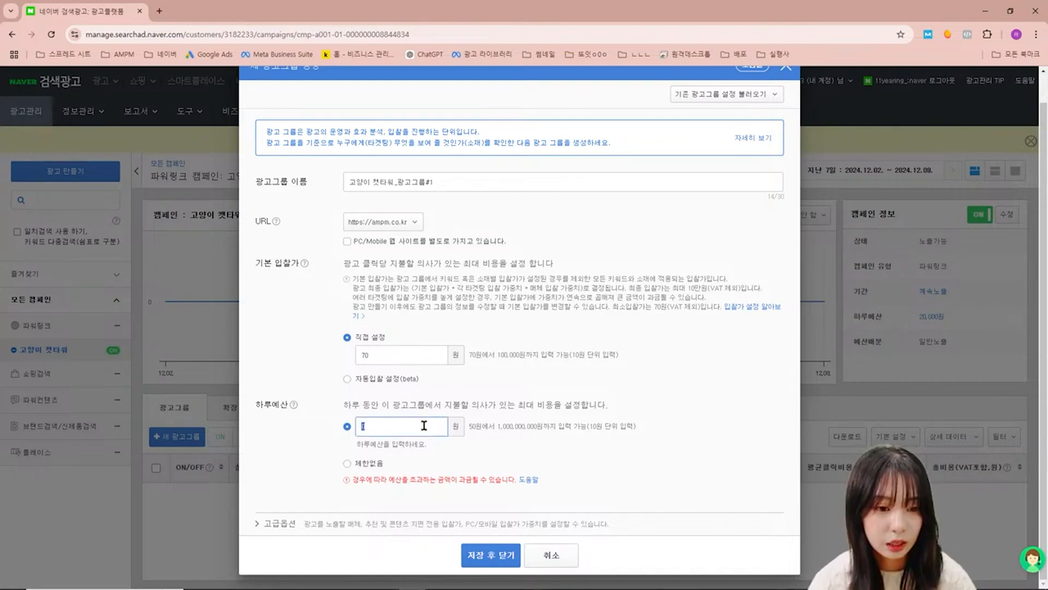
type("100000")
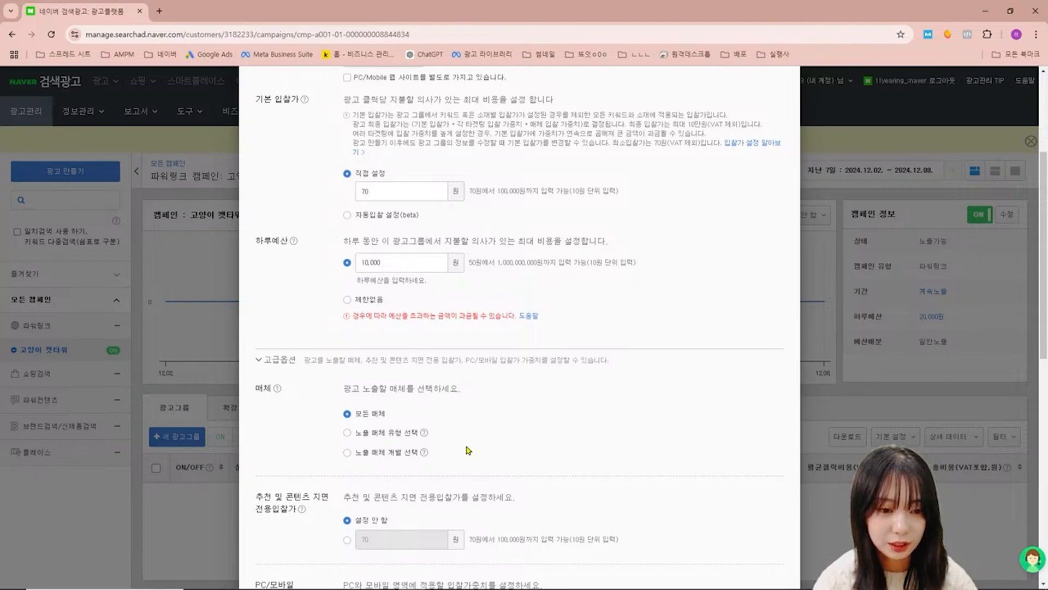
- Add ZUM - PC, ZUM - 모바일 and Bing-Mobile to the ad group's restricted media
scroll(469, 450, "down", 2)
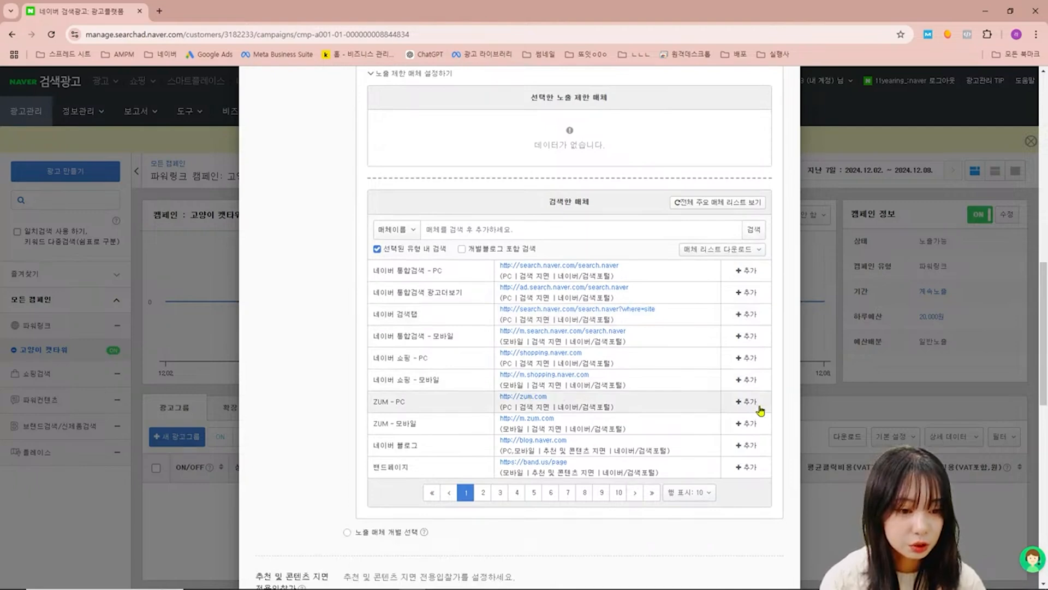
left_click(759, 407)
left_click(751, 402)
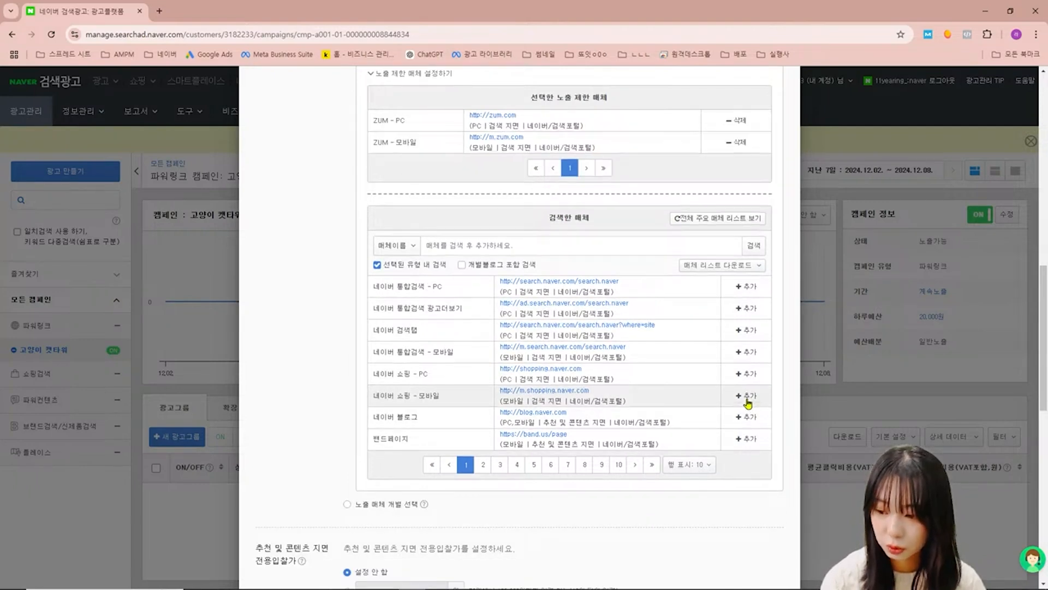
left_click(483, 464)
scroll(747, 350, "down", 1)
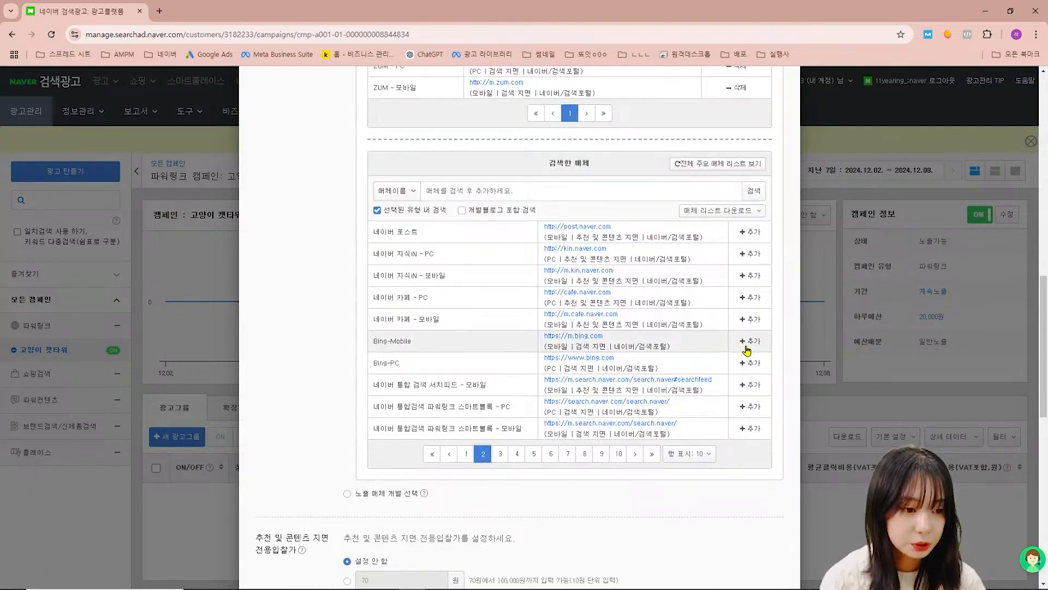
left_click(748, 344)
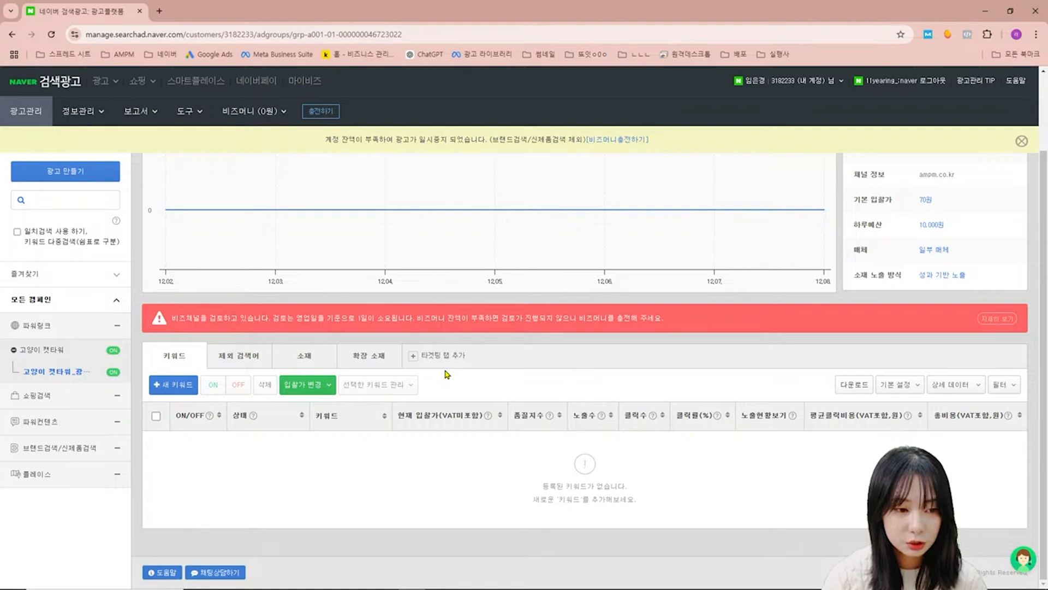
- Add gender targeting to the ad group with men excluded from exposure, and add age-group targeting
left_click(443, 355)
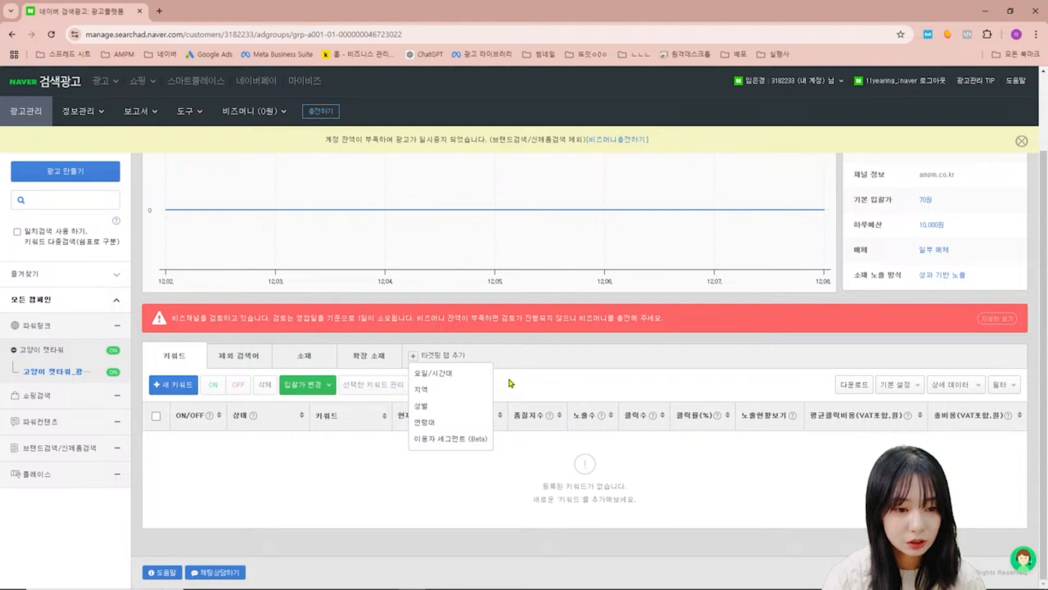
left_click(421, 405)
left_click(203, 427)
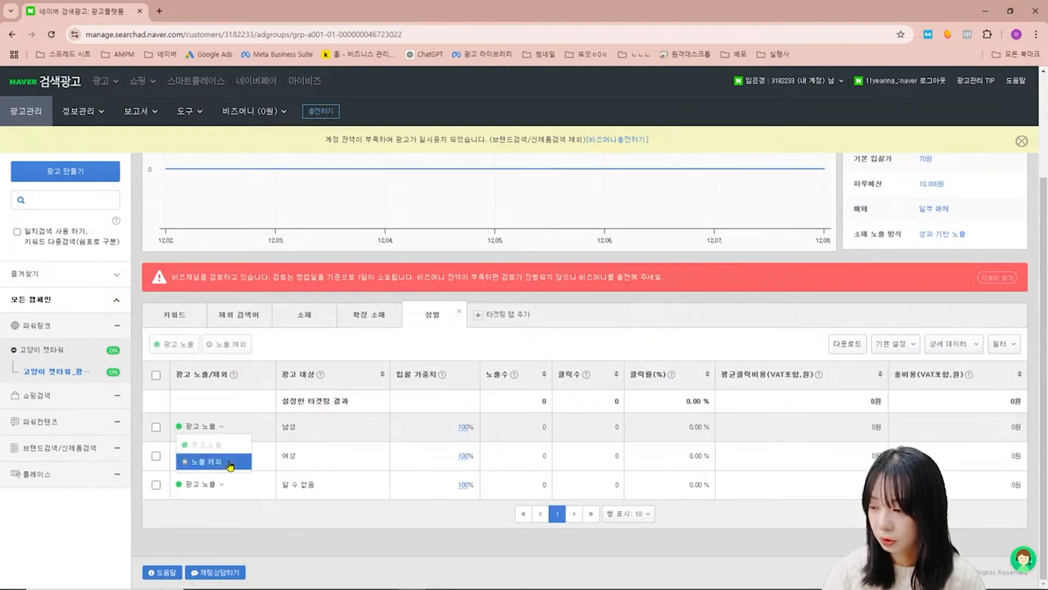
left_click(200, 461)
left_click(502, 315)
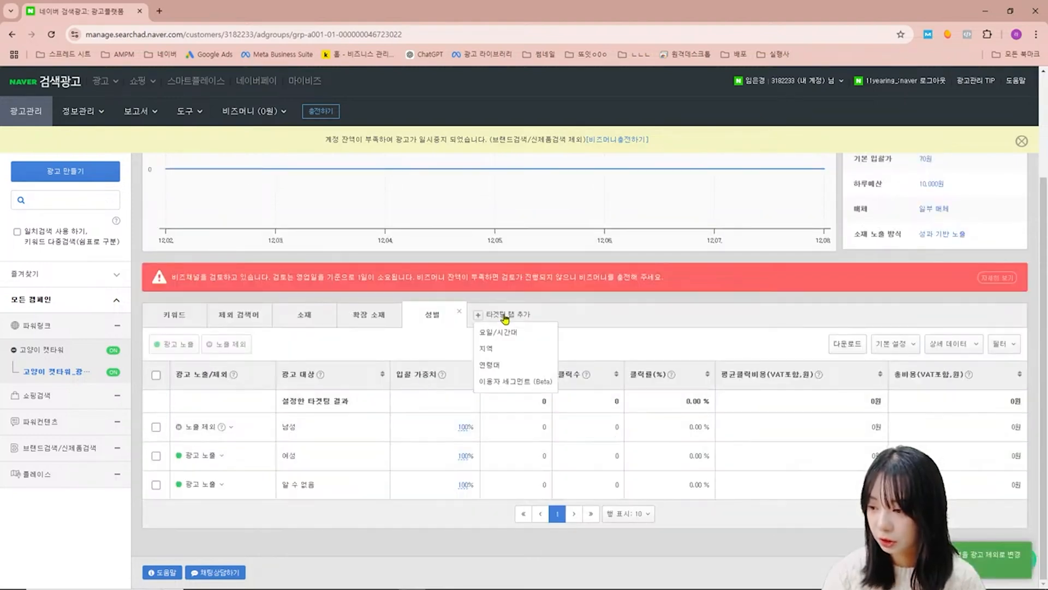
left_click(490, 365)
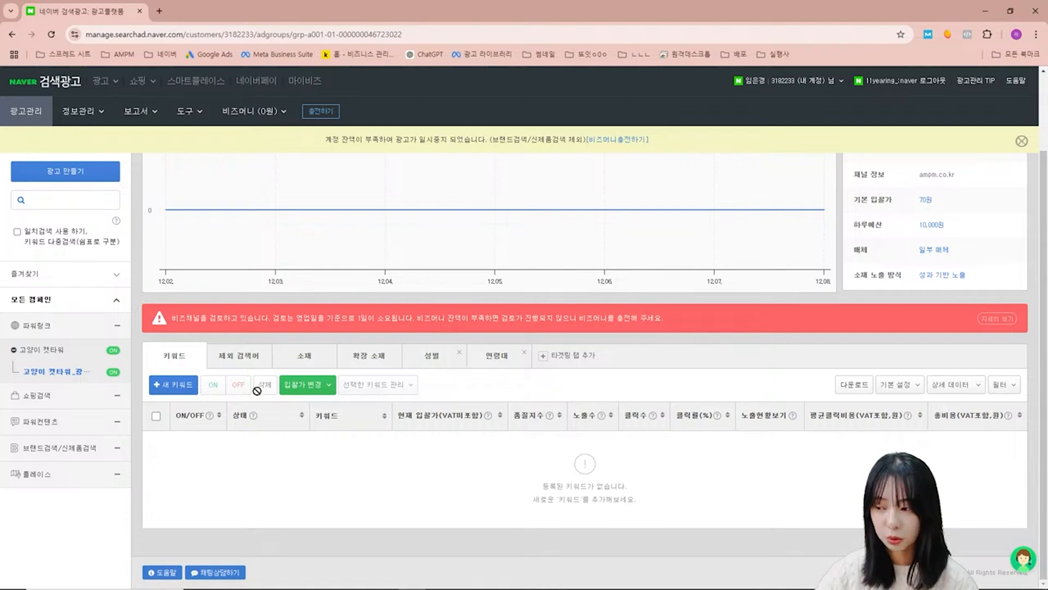
- Look up keywords related to 고양이캣타워 and register 고양이캣타워, 캣타워, 캣폴, 고양이용품, 캣타워추천 and 고양이가구 in the ad group
left_click(172, 385)
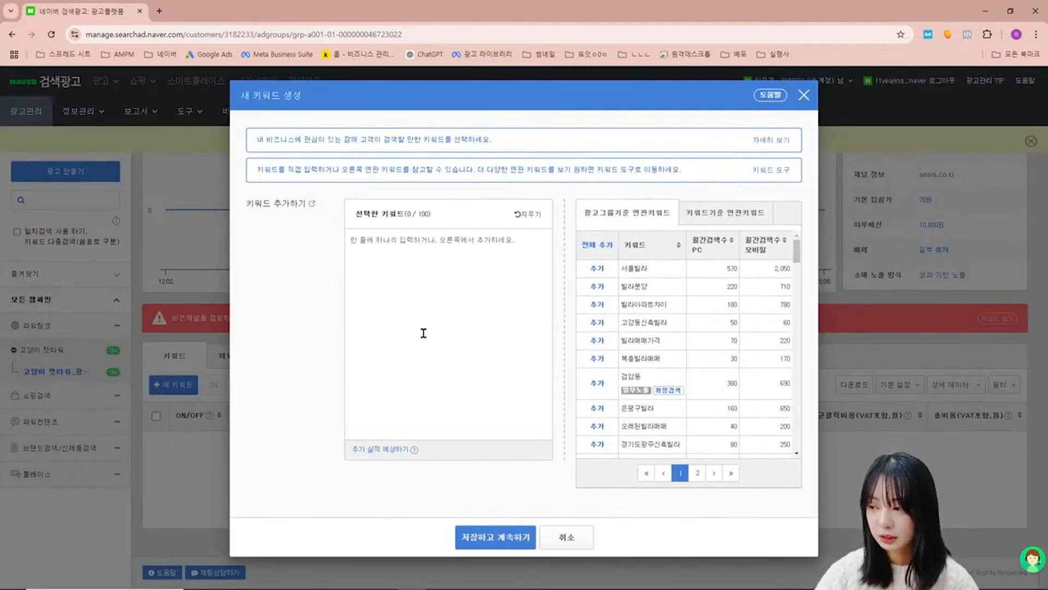
left_click(737, 224)
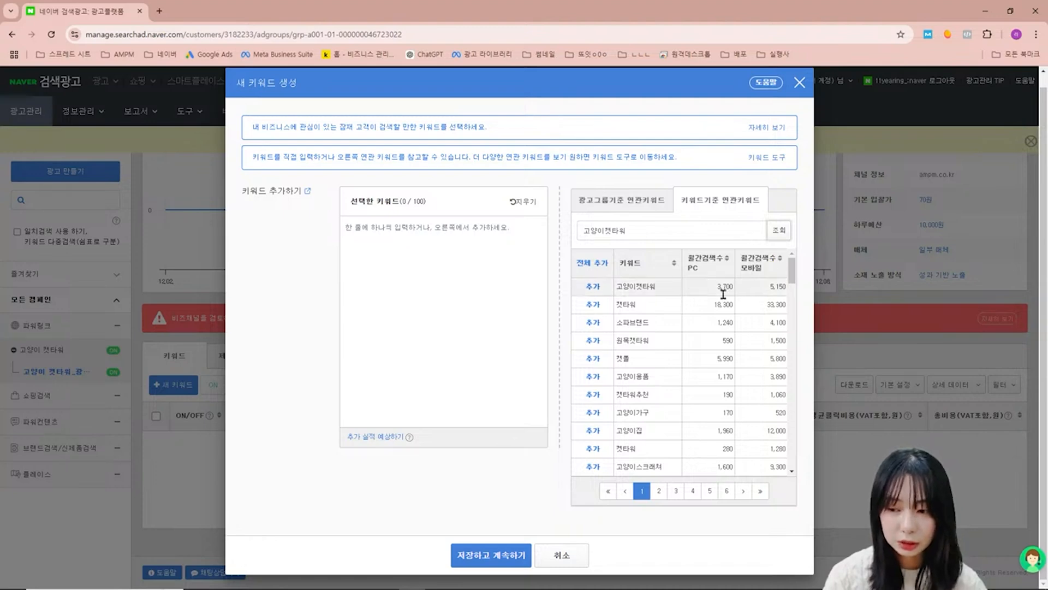
left_click(593, 286)
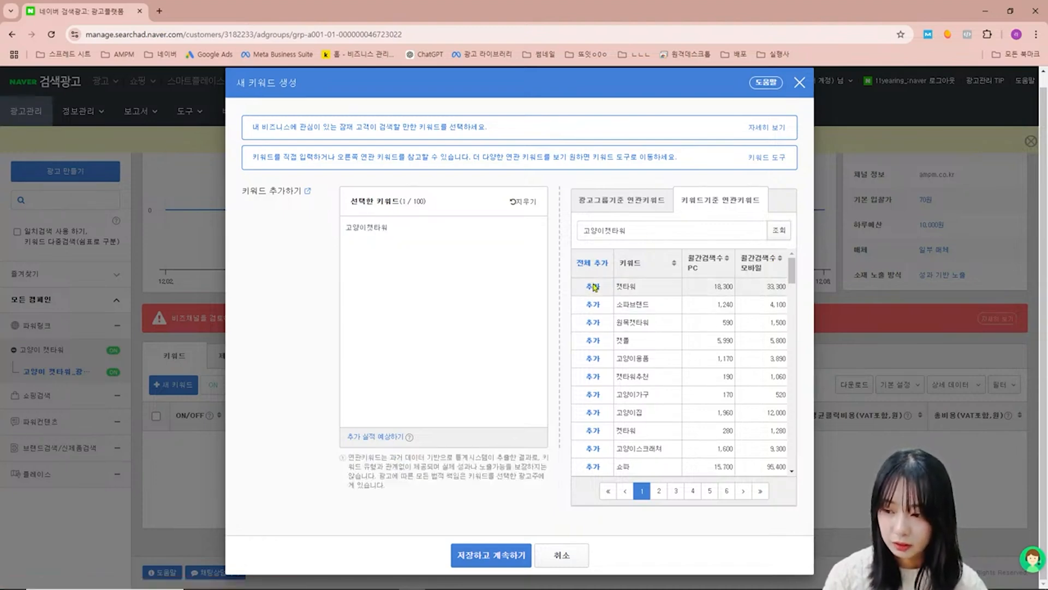
left_click(593, 286)
left_click(593, 322)
left_click(593, 322)
left_click(593, 322)
left_click(593, 322)
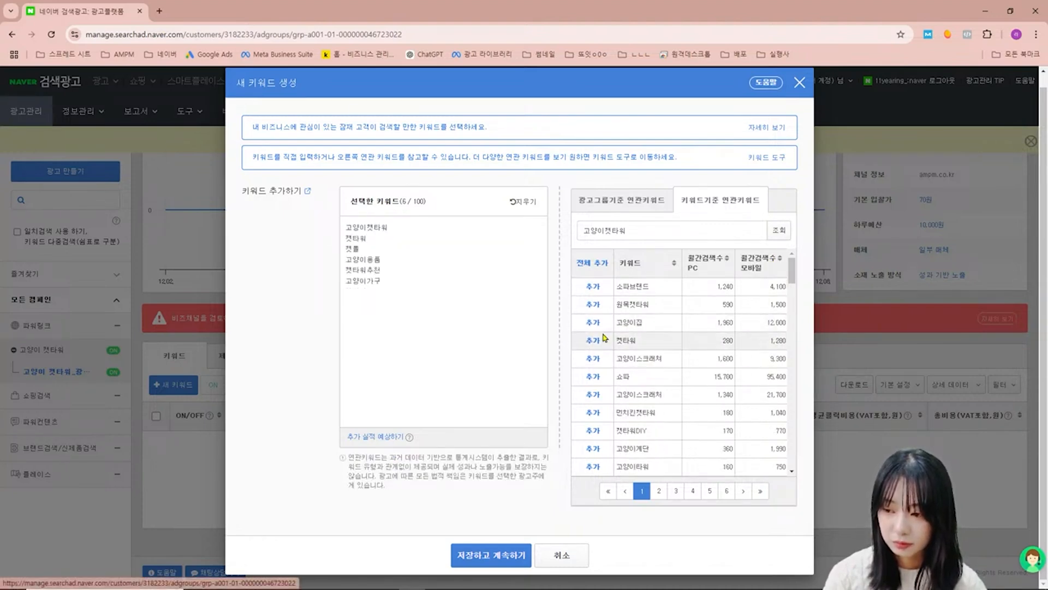
left_click(520, 558)
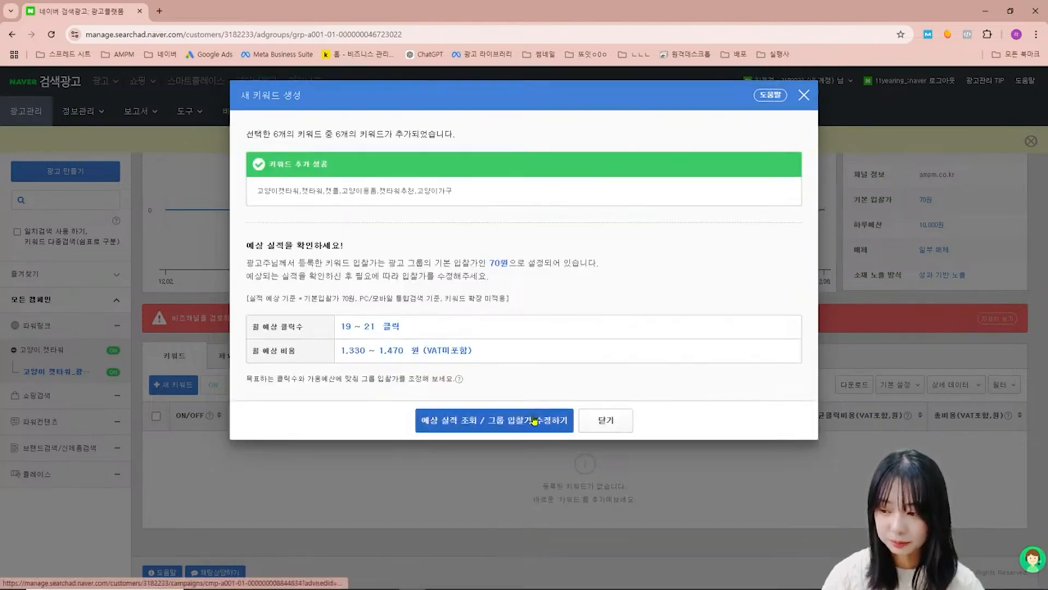
left_click(558, 421)
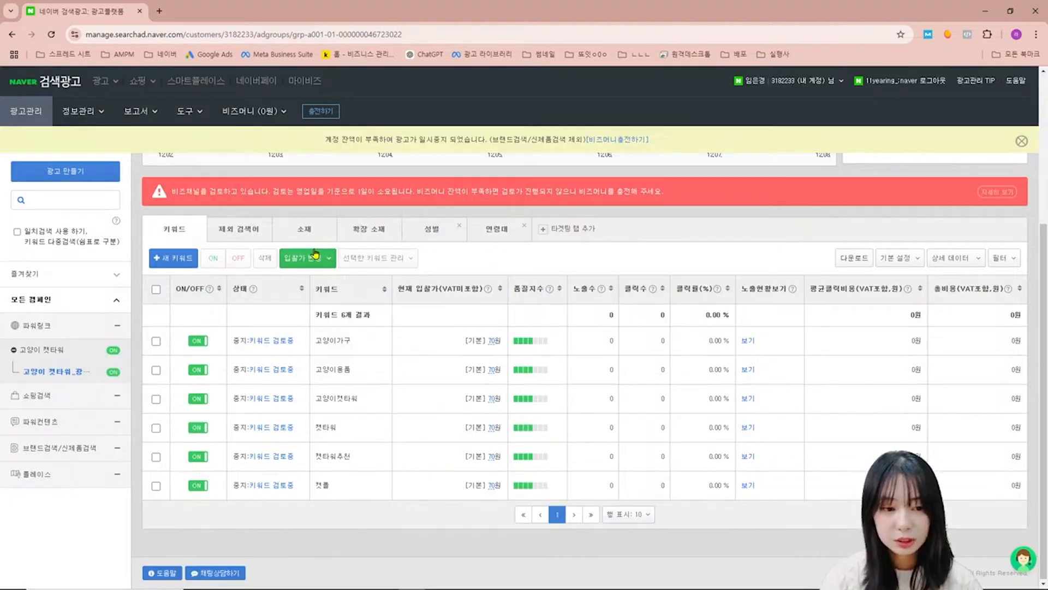
- Start a new responsive ad creative for the ad group and enter AMPM as its first title
left_click(310, 240)
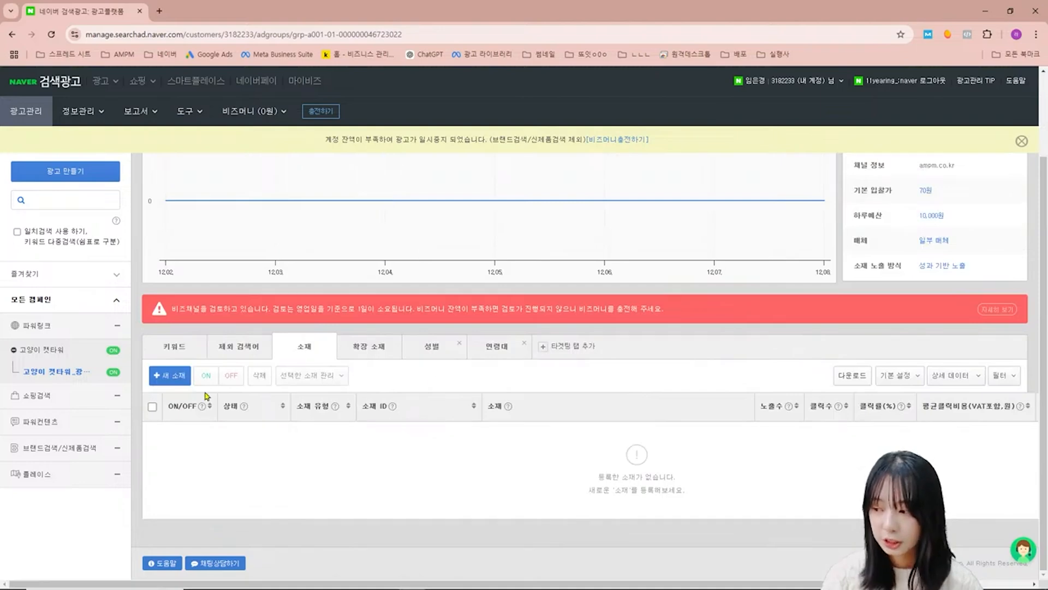
left_click(170, 376)
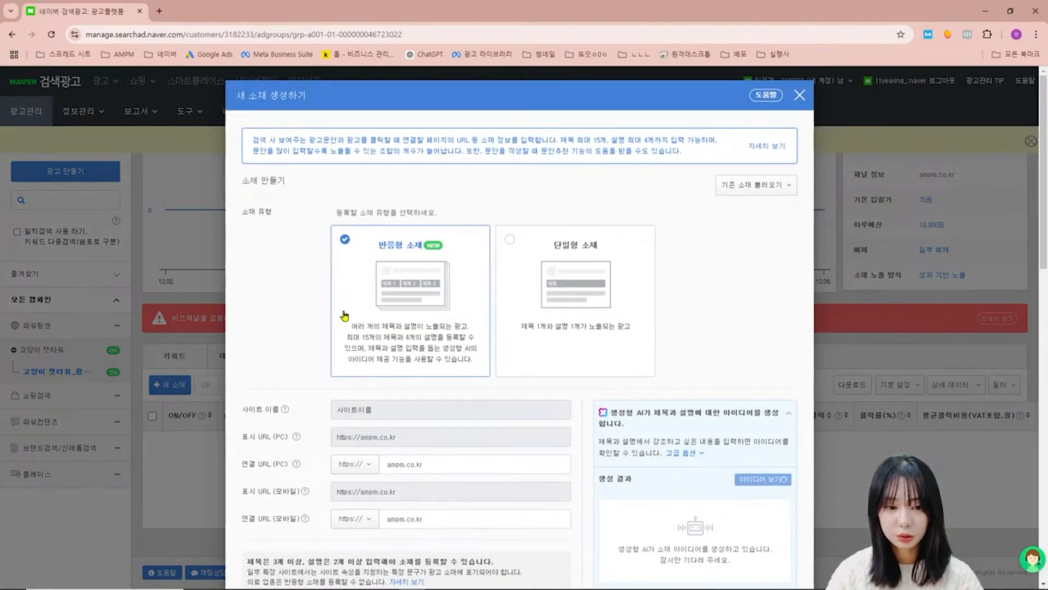
scroll(398, 299, "down", 1)
scroll(398, 299, "down", 6)
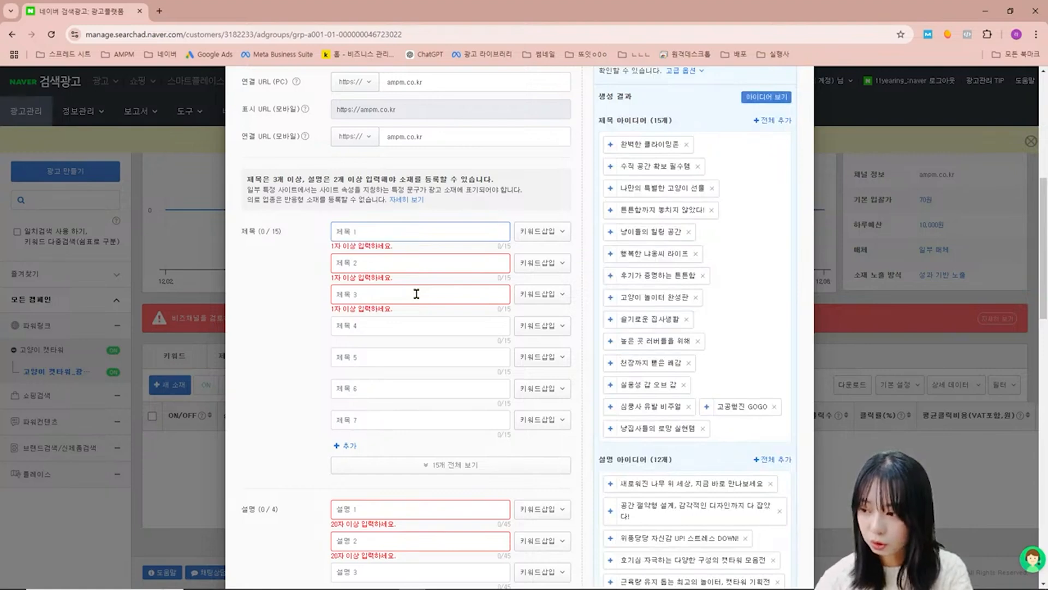
type("AMPM")
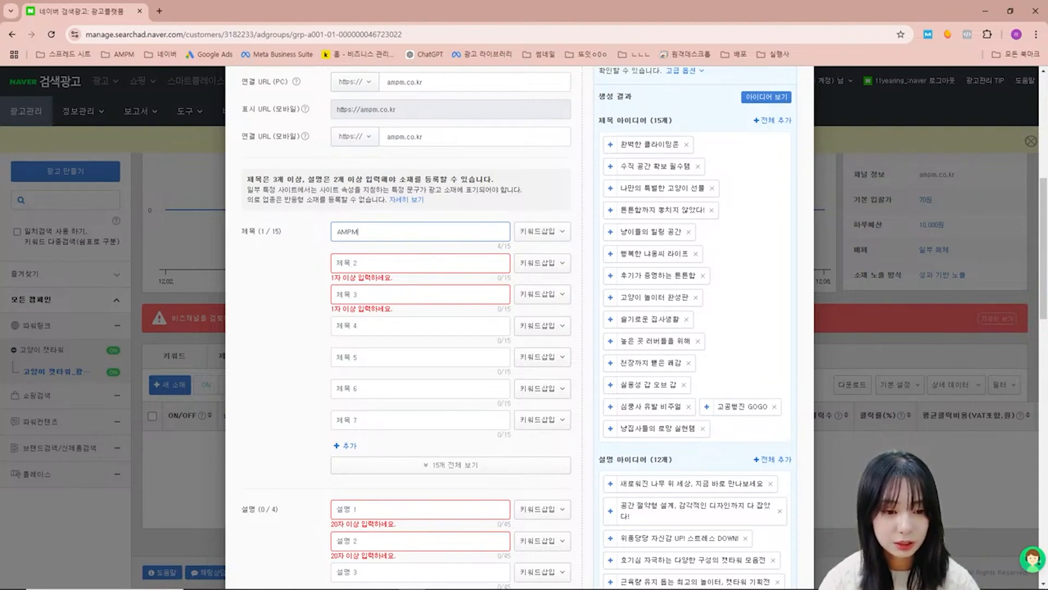
- Add a keyword insertion to the first title with 캣타워 as the substitute keyword
key("alt+Tab")
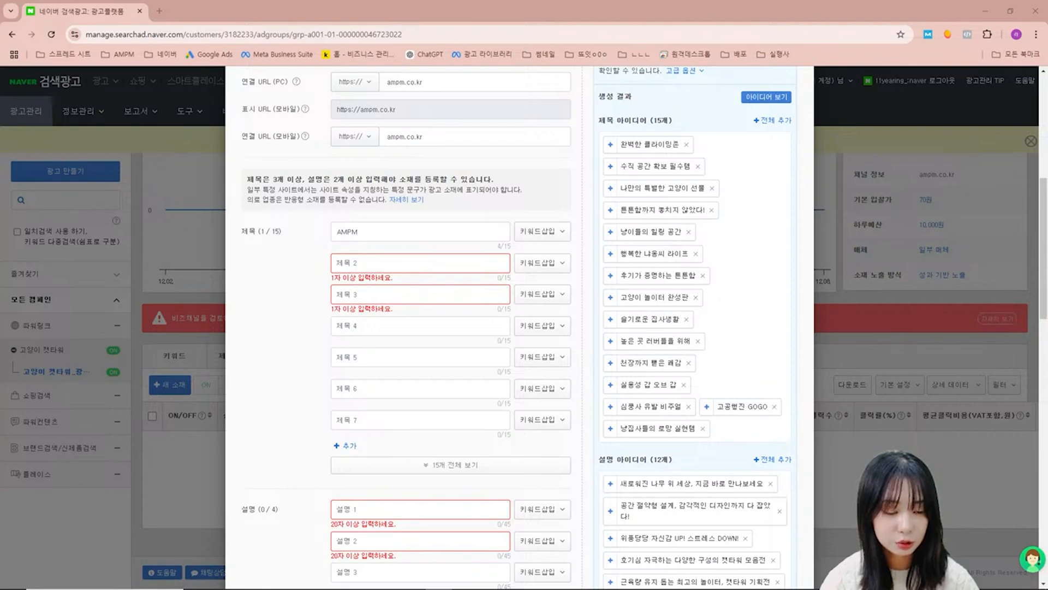
left_click(542, 231)
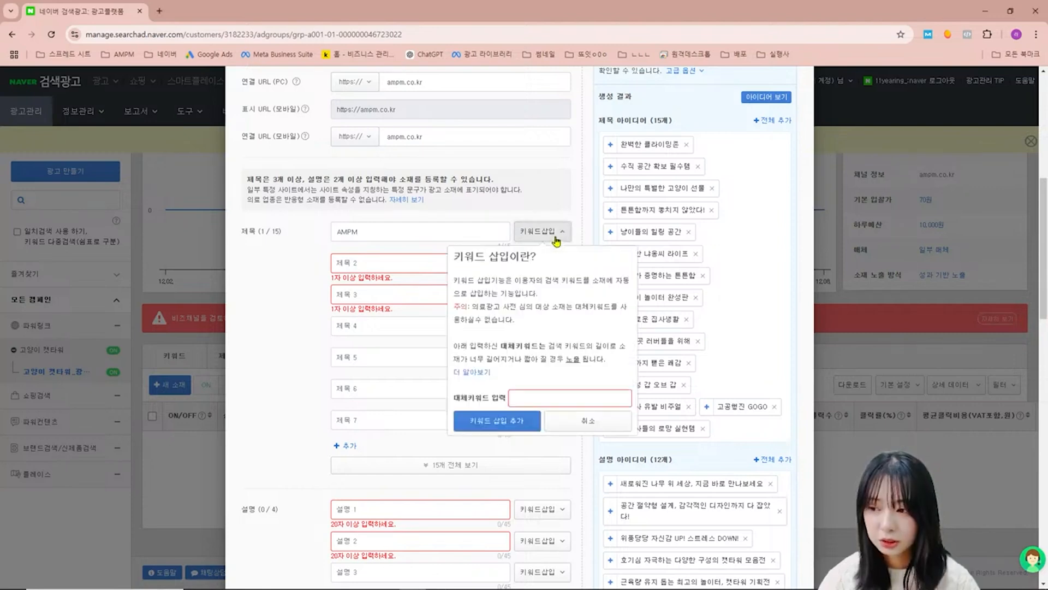
left_click(541, 396)
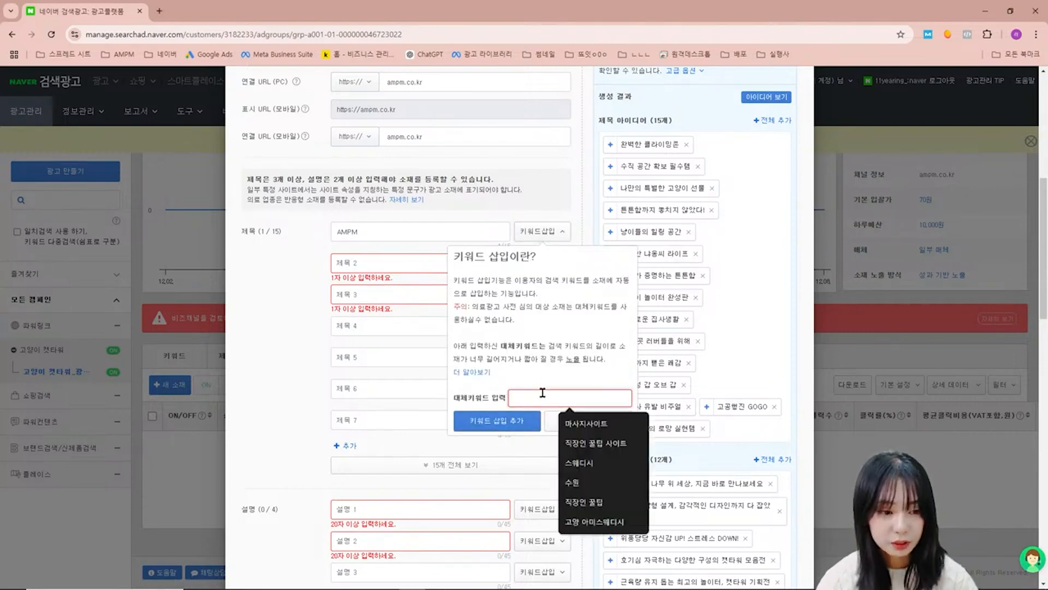
left_click(564, 349)
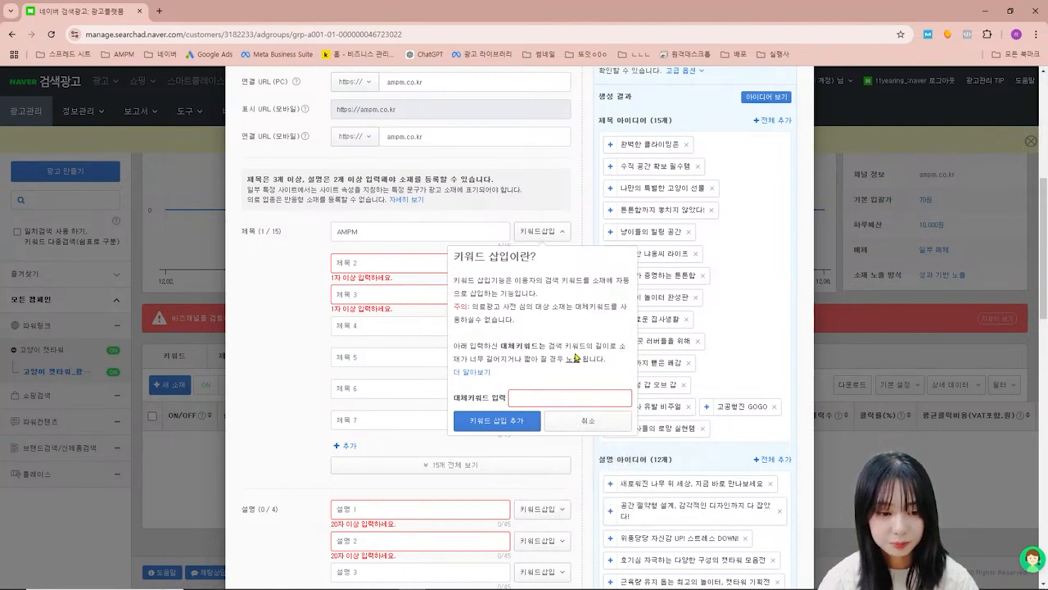
left_click(546, 396)
type("캣치")
key("BackSpace")
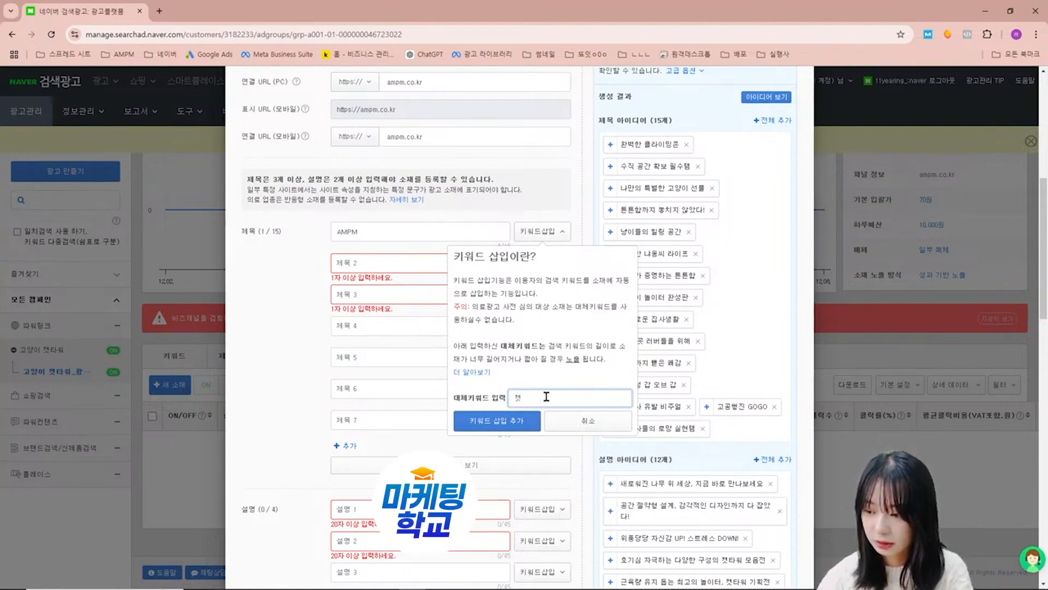
type("타워")
left_click(497, 420)
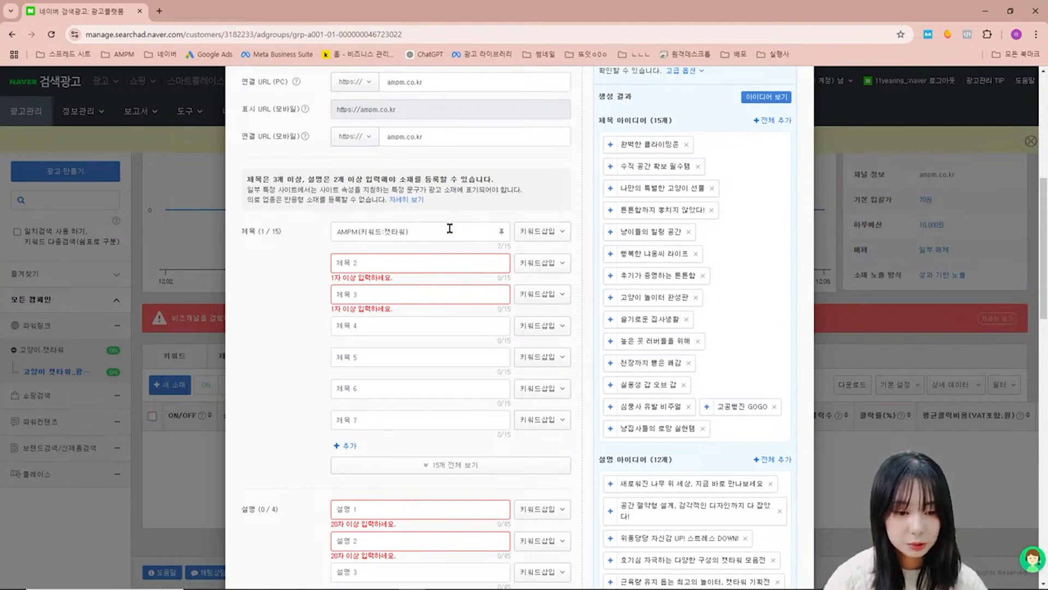
- Enter 원목 캣타워의 정석, 튼튼하고 간편한 조립이 가능한 DIY 캣타워! as the first description of the responsive ad creative
scroll(473, 264, "down", 4)
left_click(419, 295)
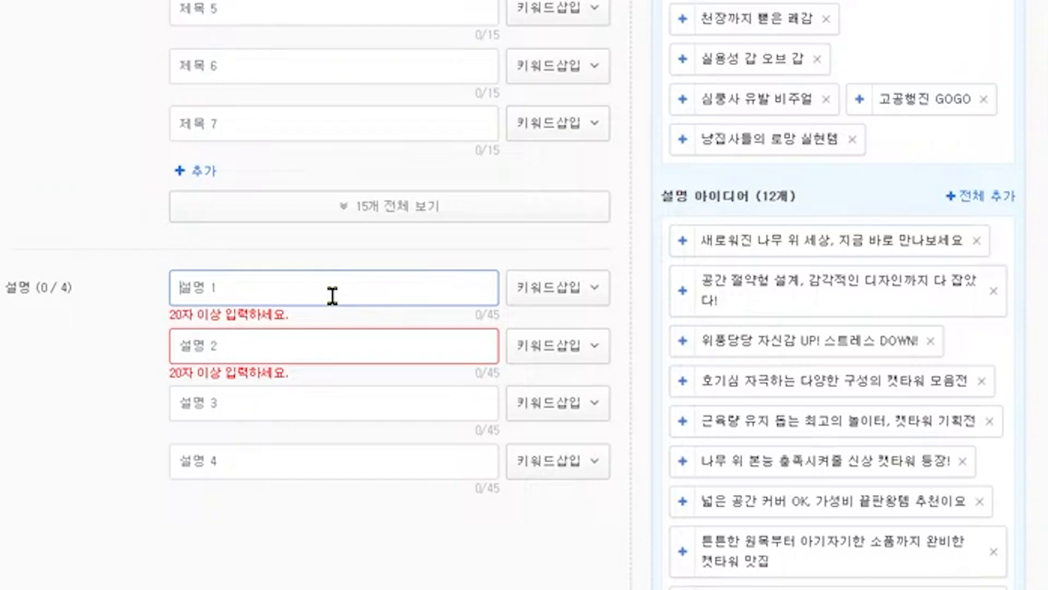
type("원목 캣타워의 점")
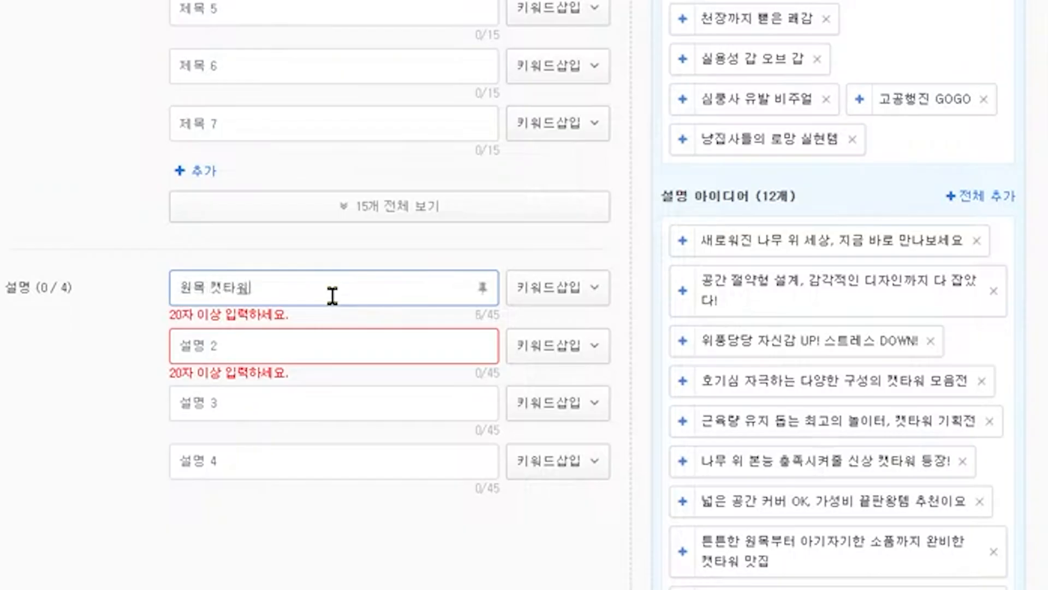
type("석, 튼튼하고 간편한 조립의")
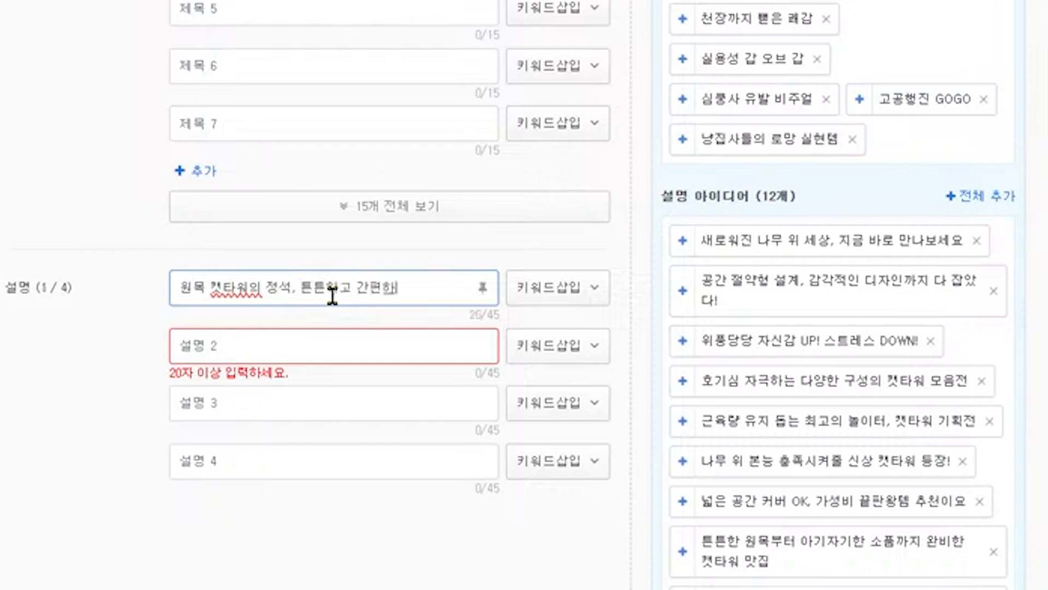
type(" 가능한 DIY")
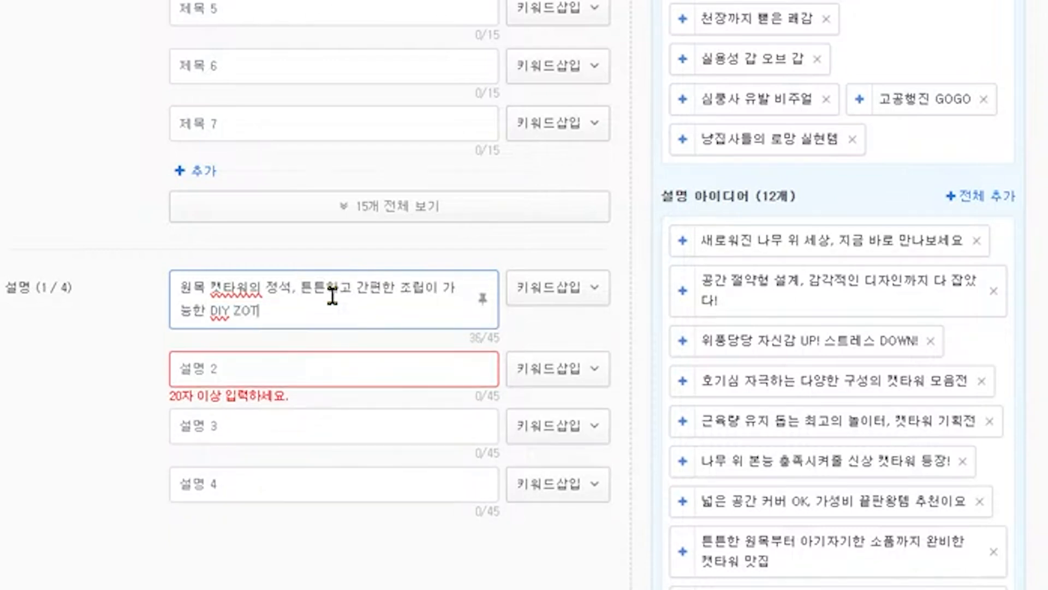
type(" 캣타워를")
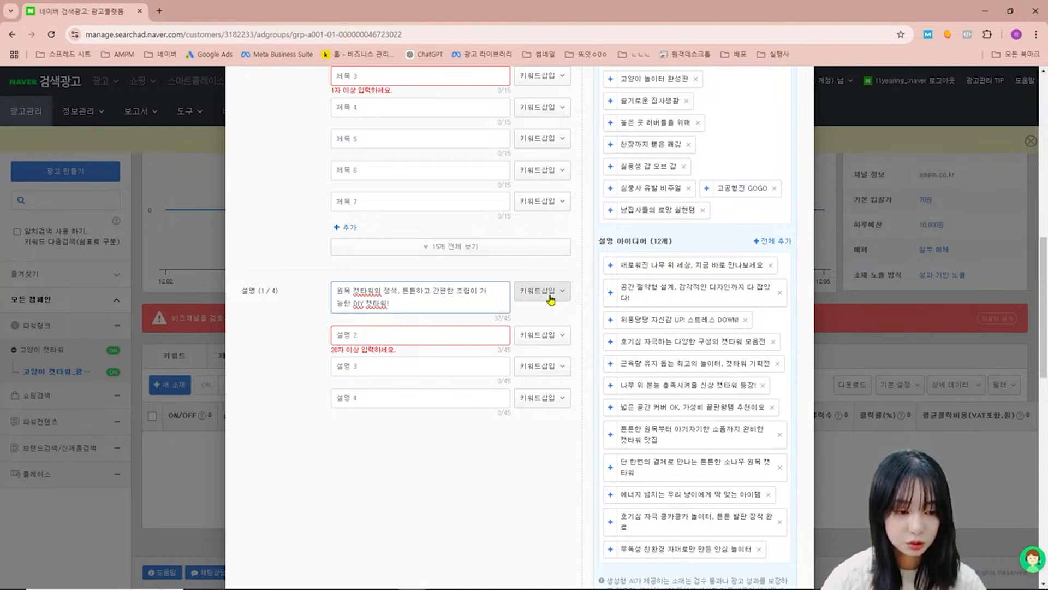
- Look over the creative's preview and review-request section, and discard the new creative without saving
scroll(554, 296, "down", 10)
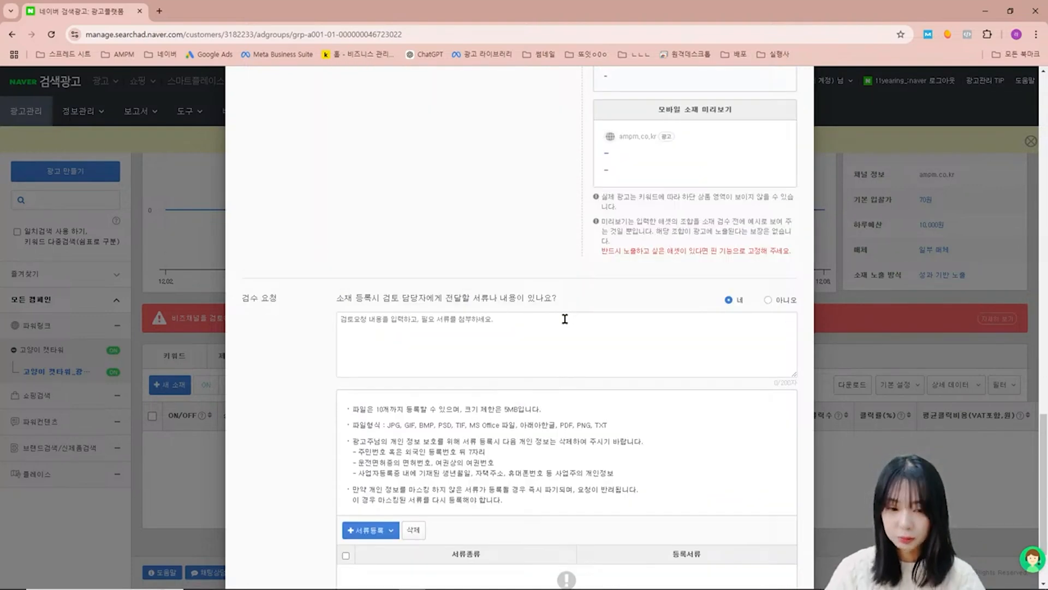
scroll(565, 319, "down", 2)
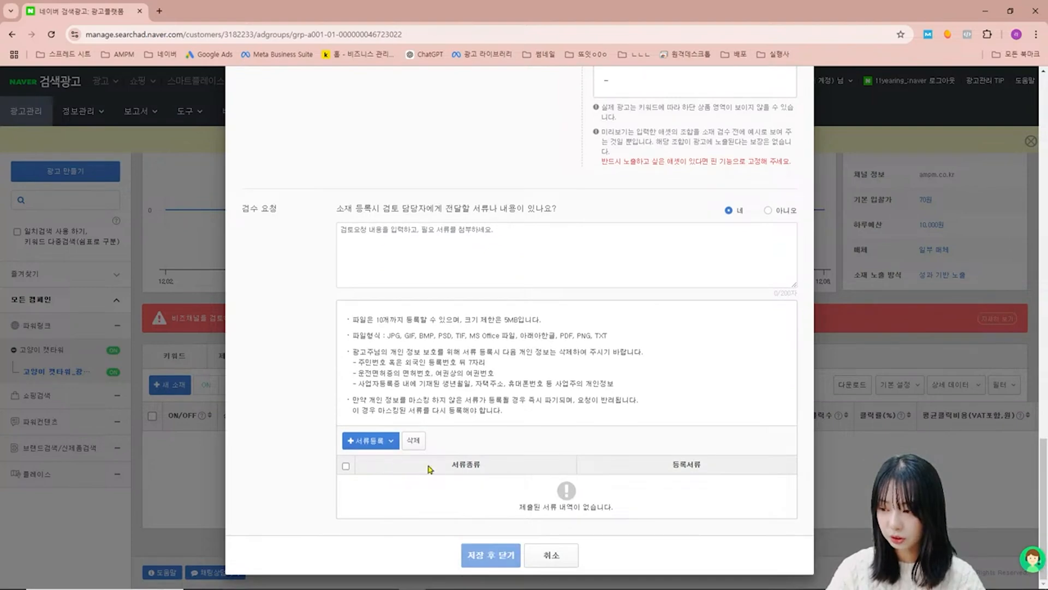
left_click(551, 555)
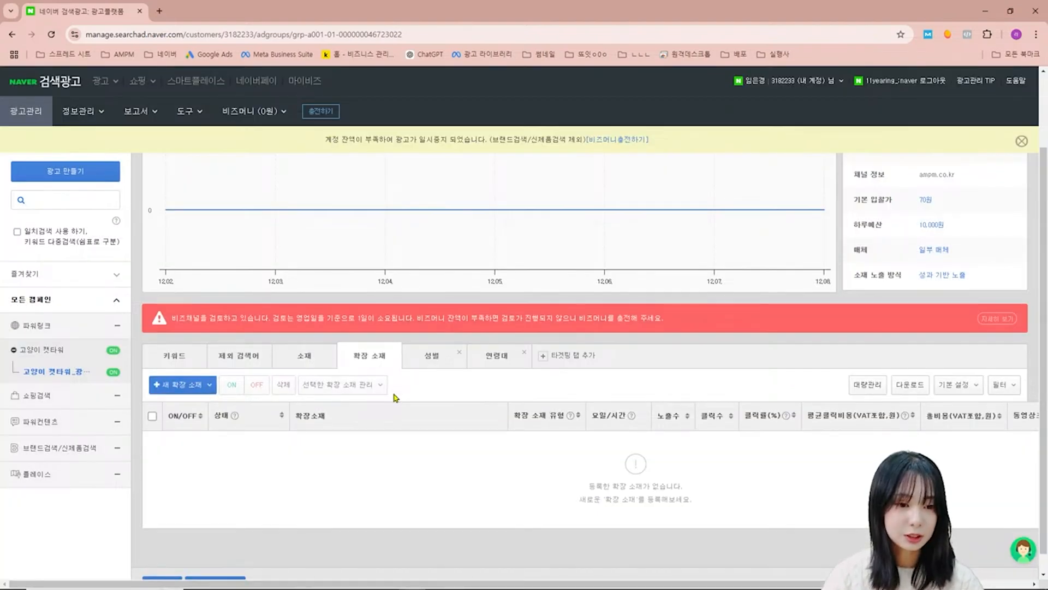
- Go to the ad group's extension creatives (확장 소재) and bring up the types available for a new one
scroll(399, 391, "down", 1)
left_click(195, 364)
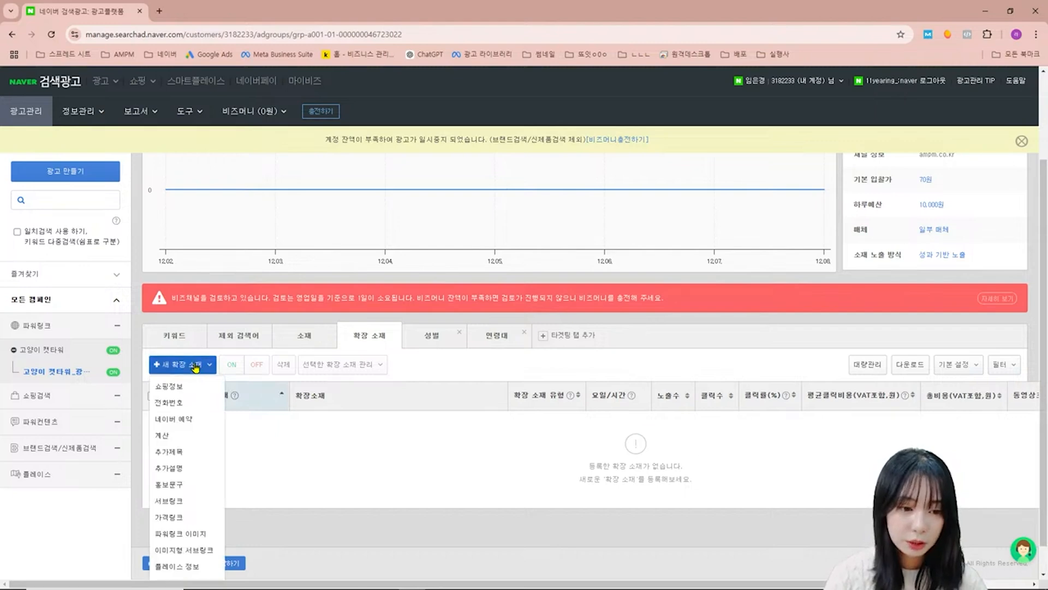